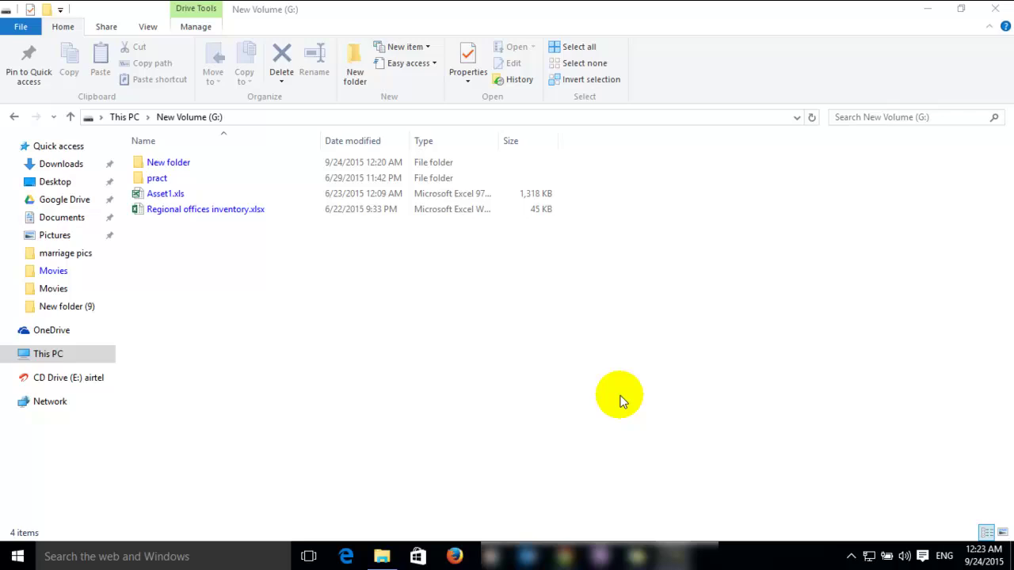
# - Check that New folder on drive G: is empty, then rename it to 'test sharing'
pyautogui.doubleClick(156, 166)
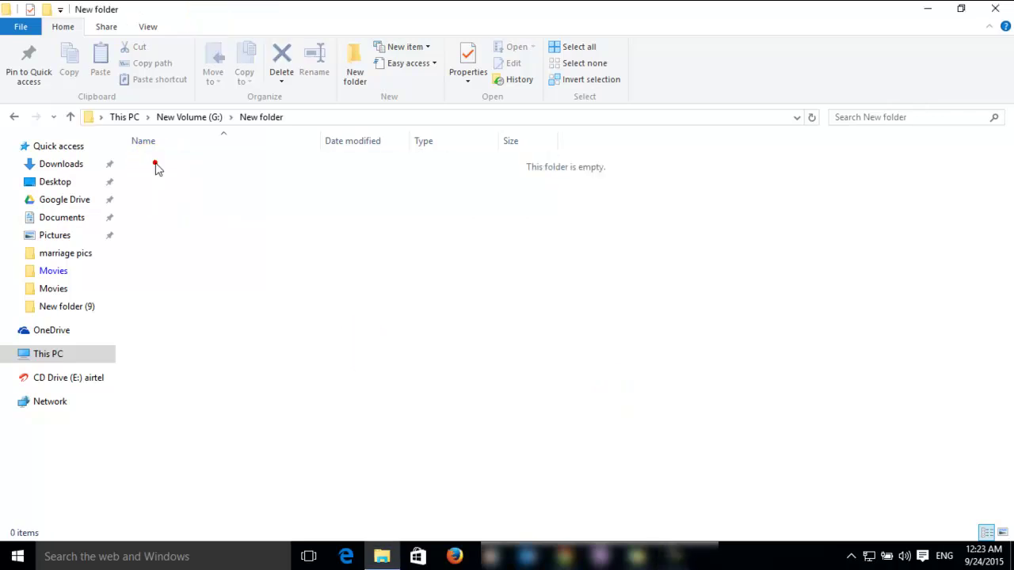
pyautogui.click(12, 117)
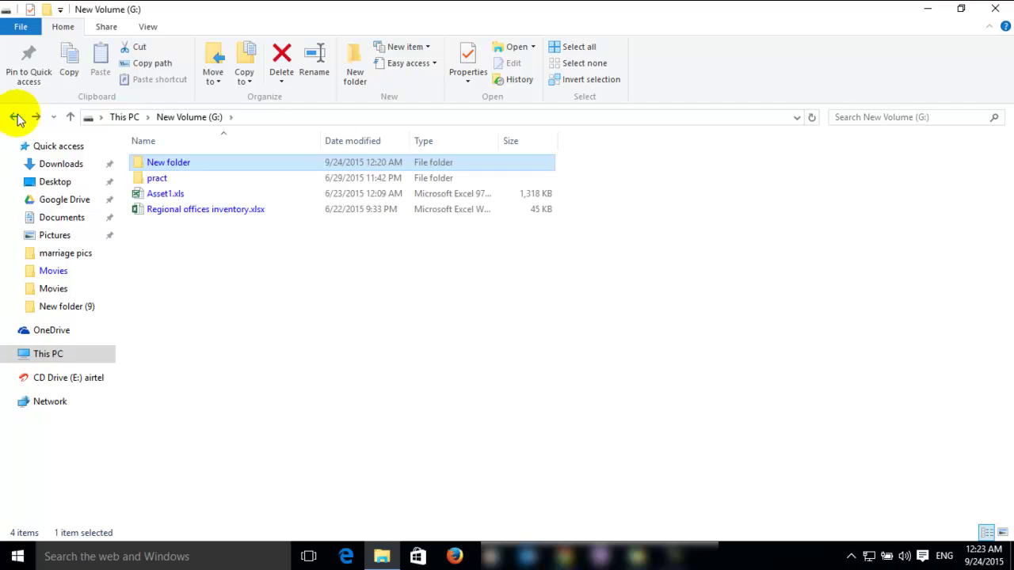
pyautogui.click(178, 167)
pyautogui.write('tes')
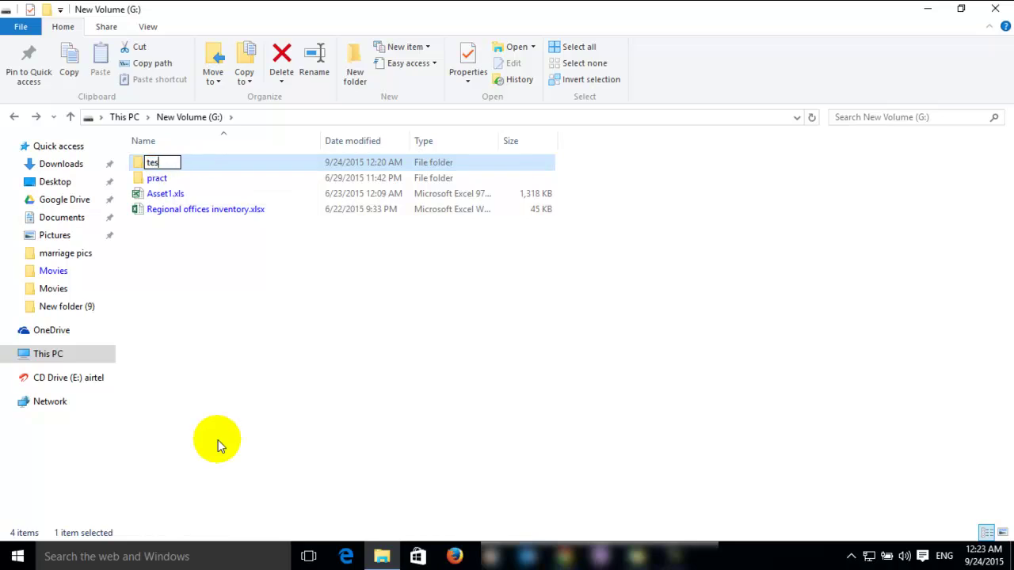
pyautogui.write('t sharing')
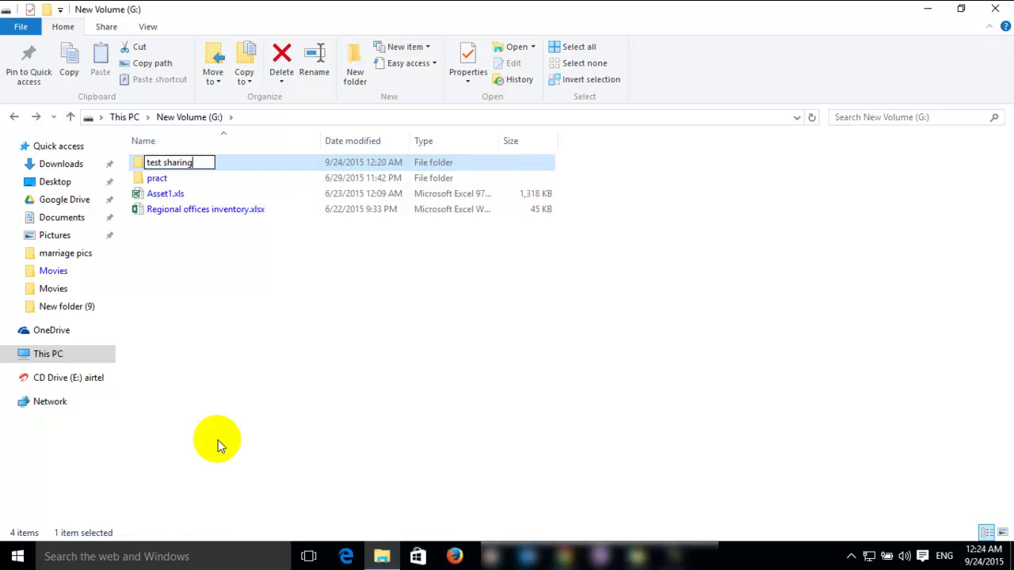
pyautogui.press('Return')
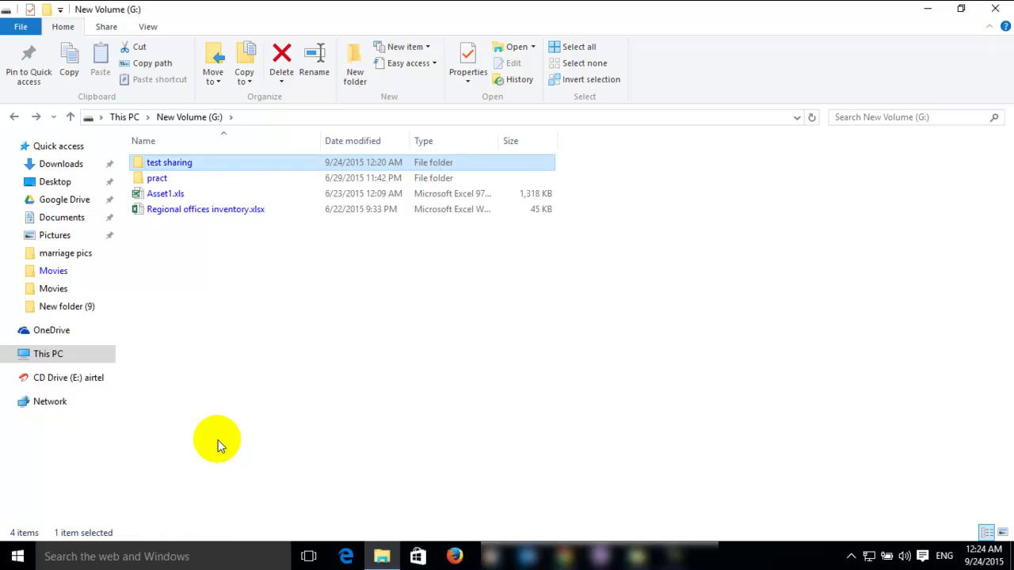
# - Open the File Sharing window for 'test sharing' from the Sharing tab of its Properties
pyautogui.rightClick(175, 170)
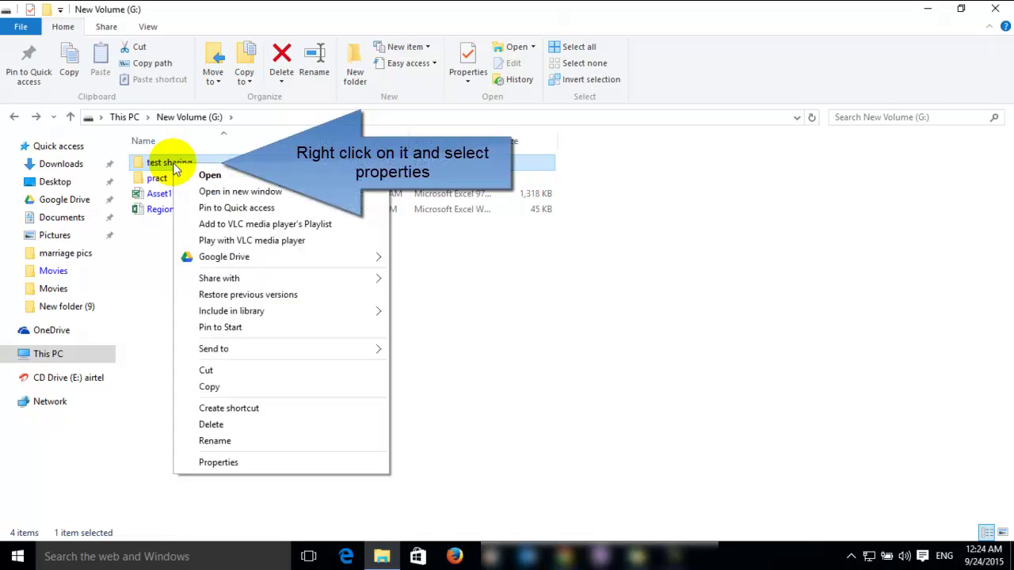
pyautogui.click(246, 470)
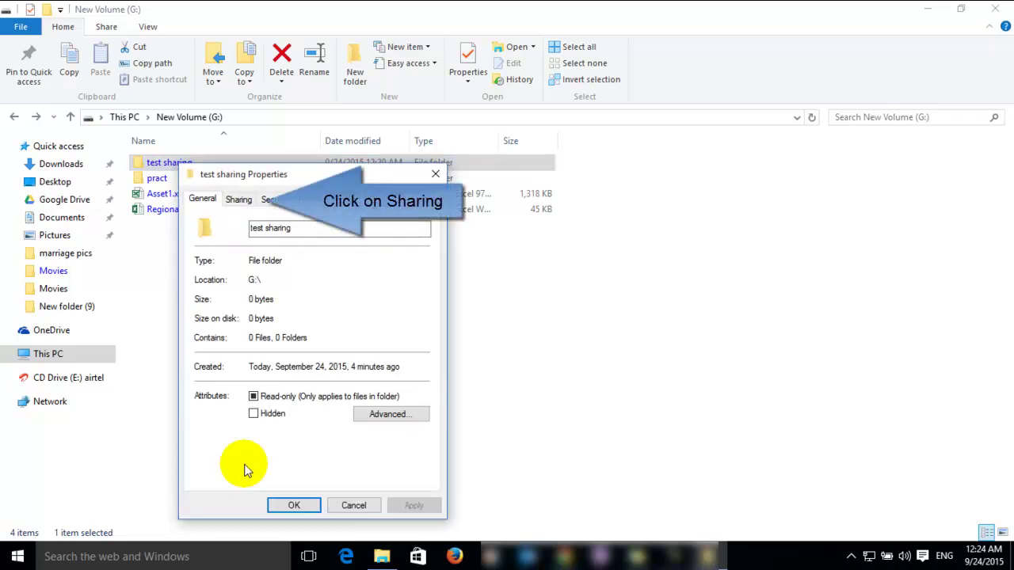
pyautogui.click(238, 201)
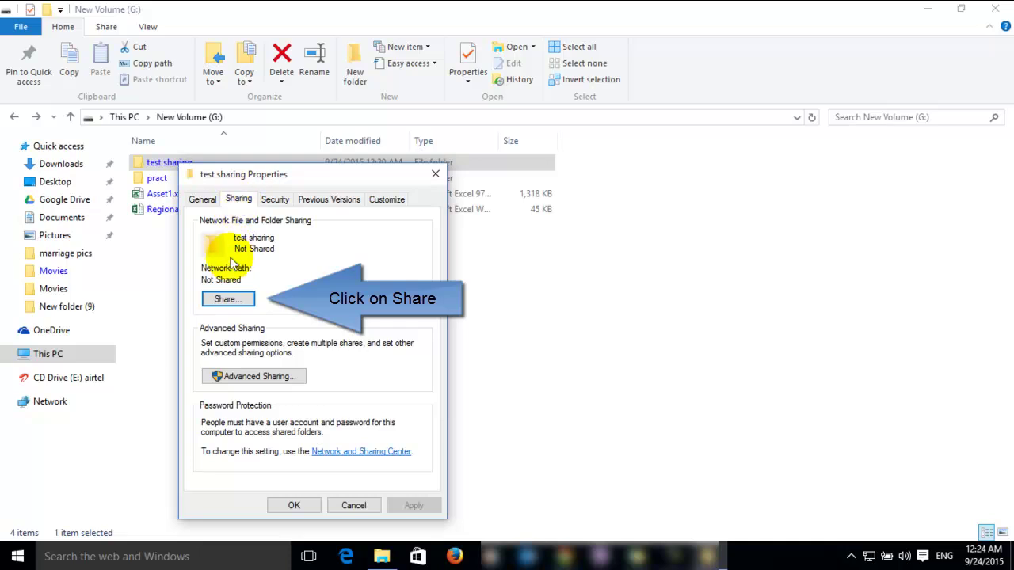
pyautogui.click(227, 301)
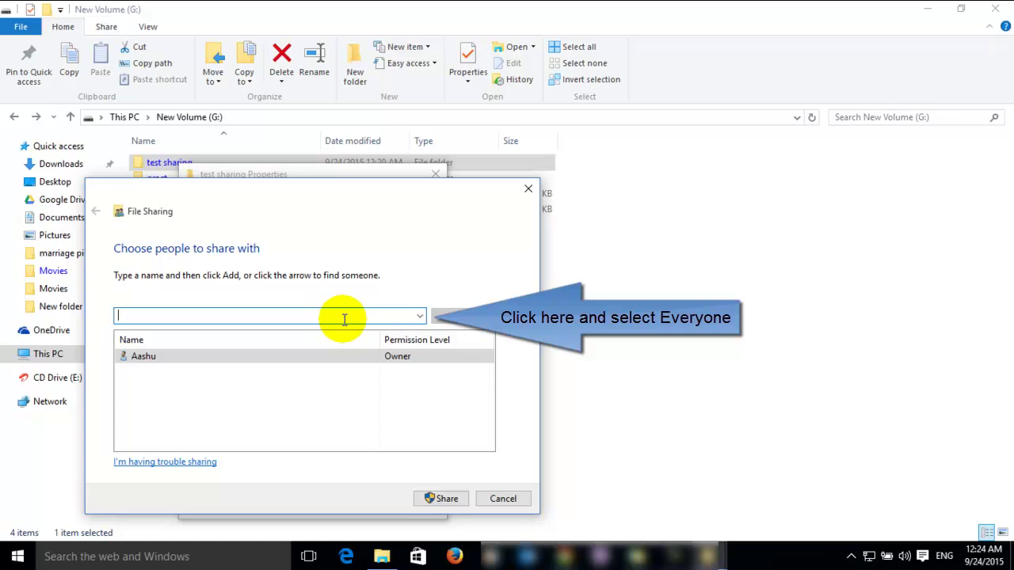
# - Choose Everyone from the people dropdown and add it to the folder's share list
pyautogui.click(419, 317)
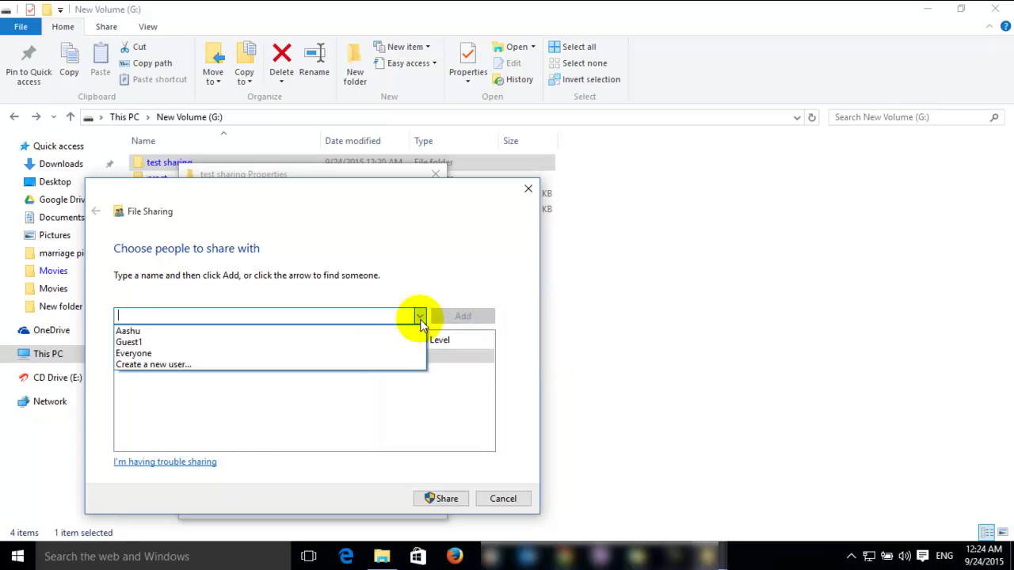
pyautogui.click(198, 354)
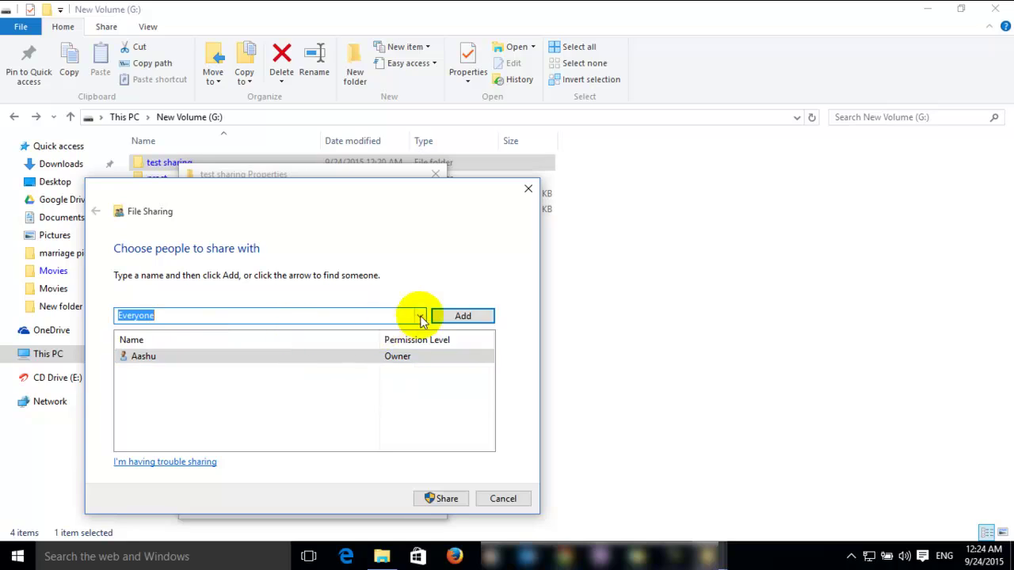
pyautogui.click(421, 316)
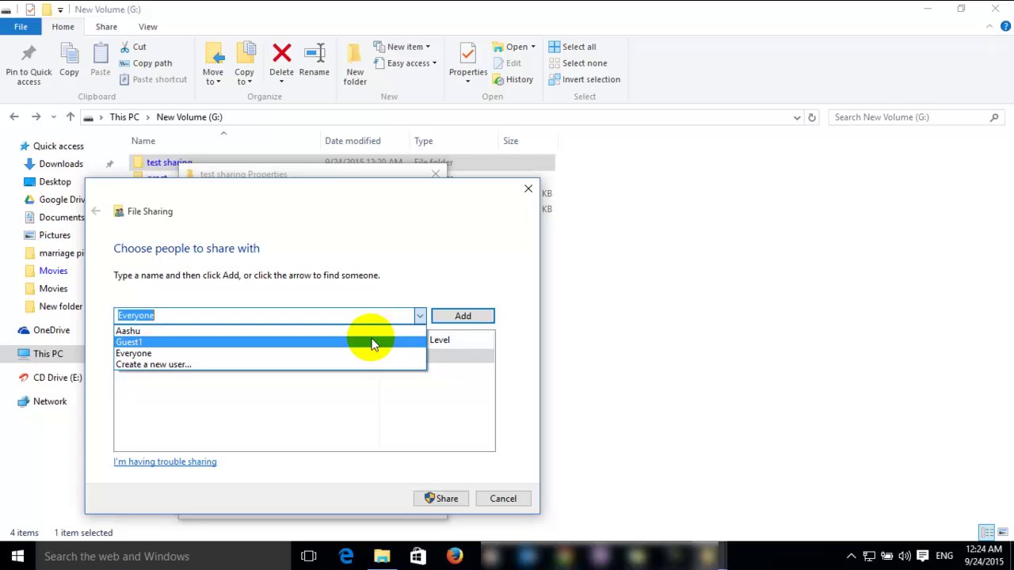
pyautogui.click(351, 354)
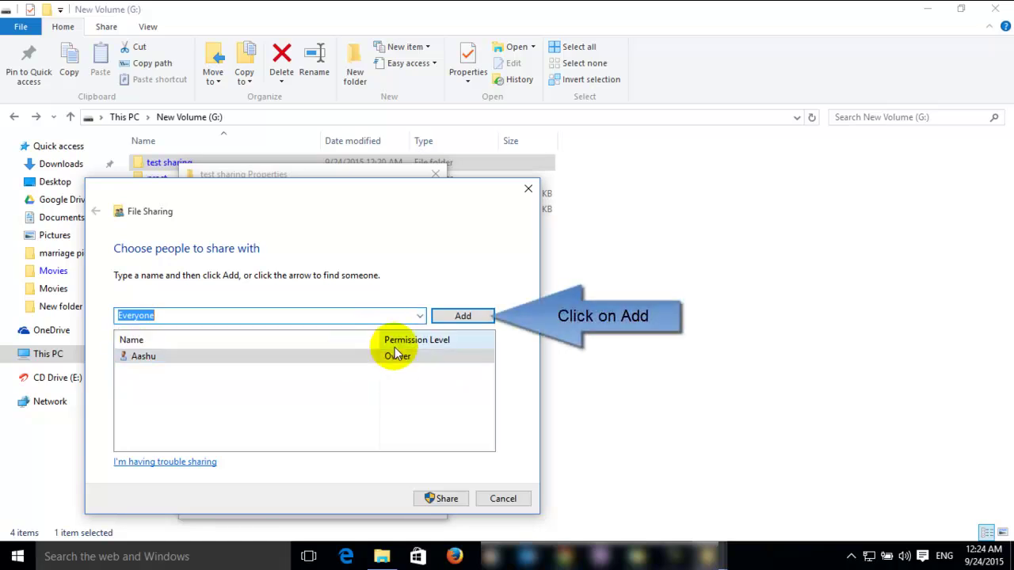
pyautogui.click(458, 317)
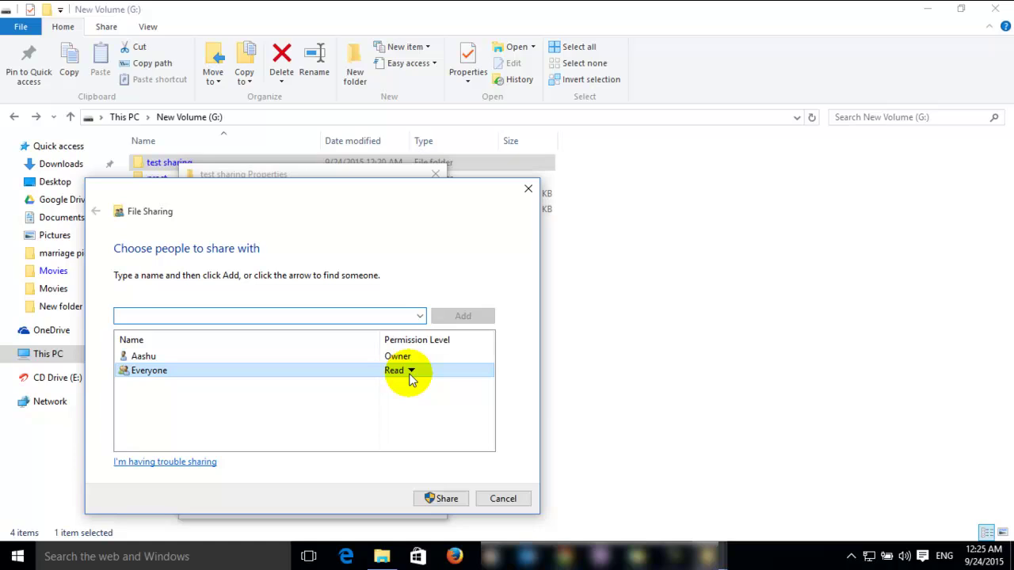
# - Give Everyone Read/Write permission, share the folder, and close the sharing and Properties windows
pyautogui.click(410, 372)
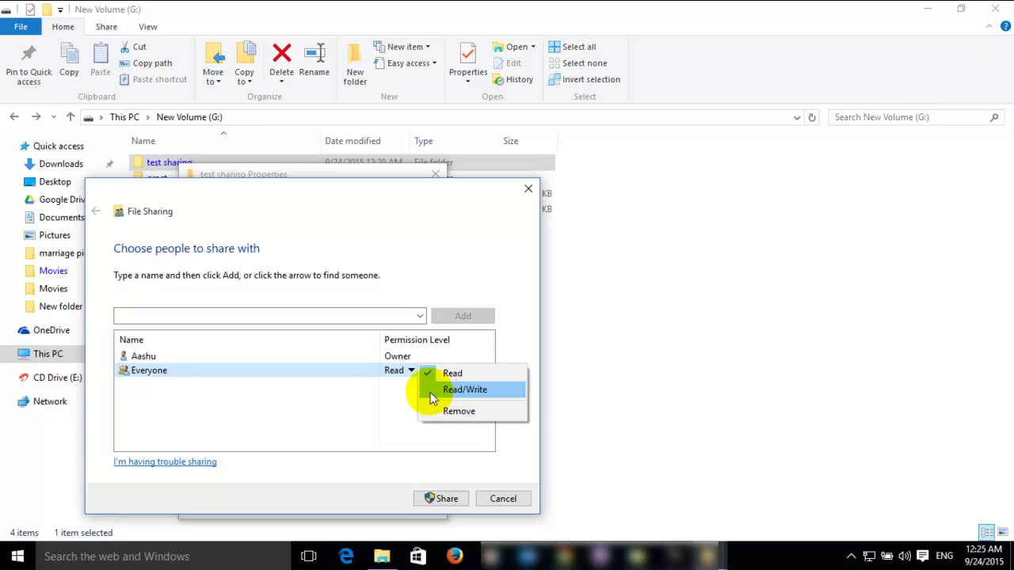
pyautogui.click(431, 392)
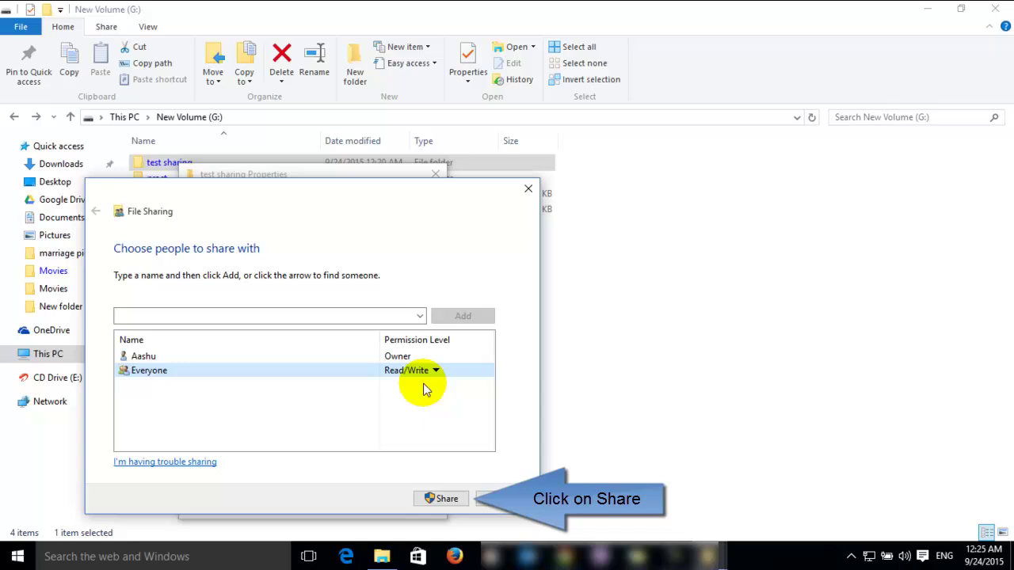
pyautogui.click(445, 498)
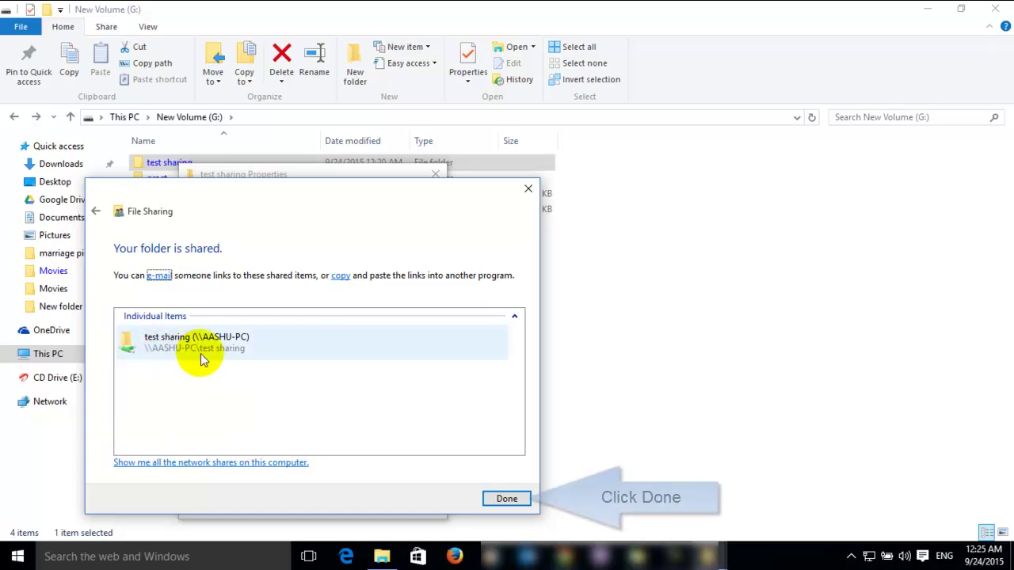
pyautogui.click(515, 497)
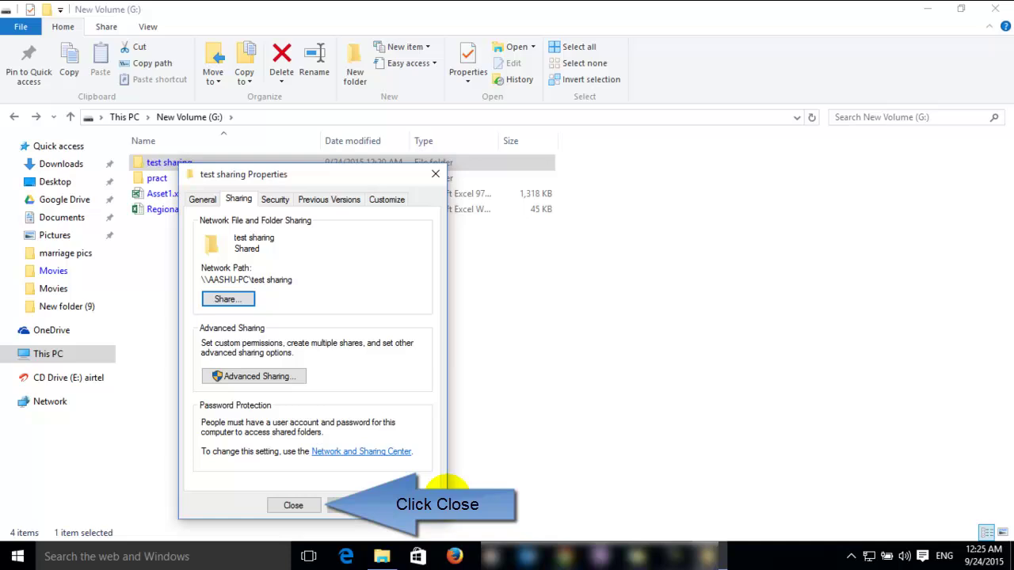
pyautogui.click(294, 505)
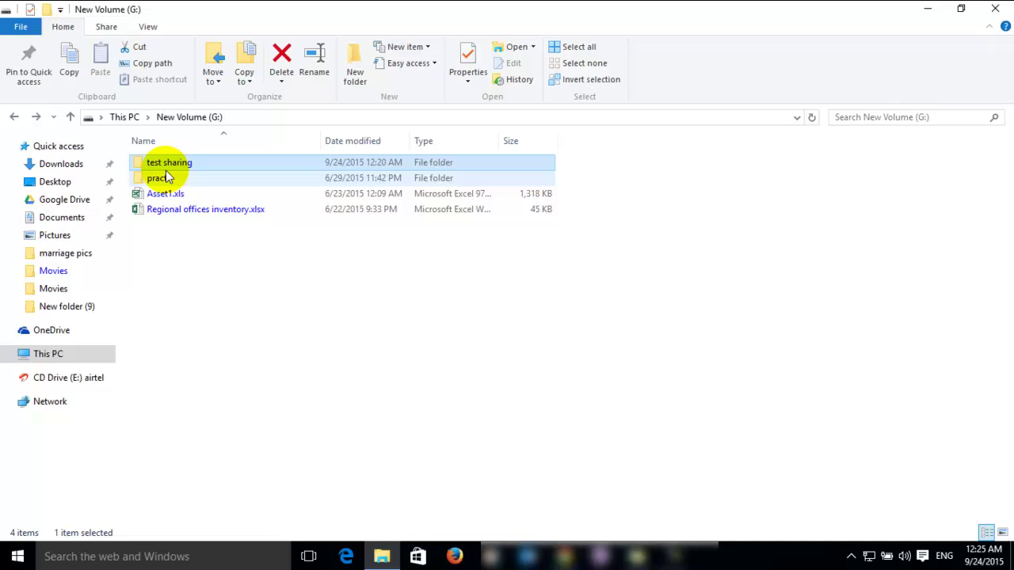
pyautogui.click(394, 353)
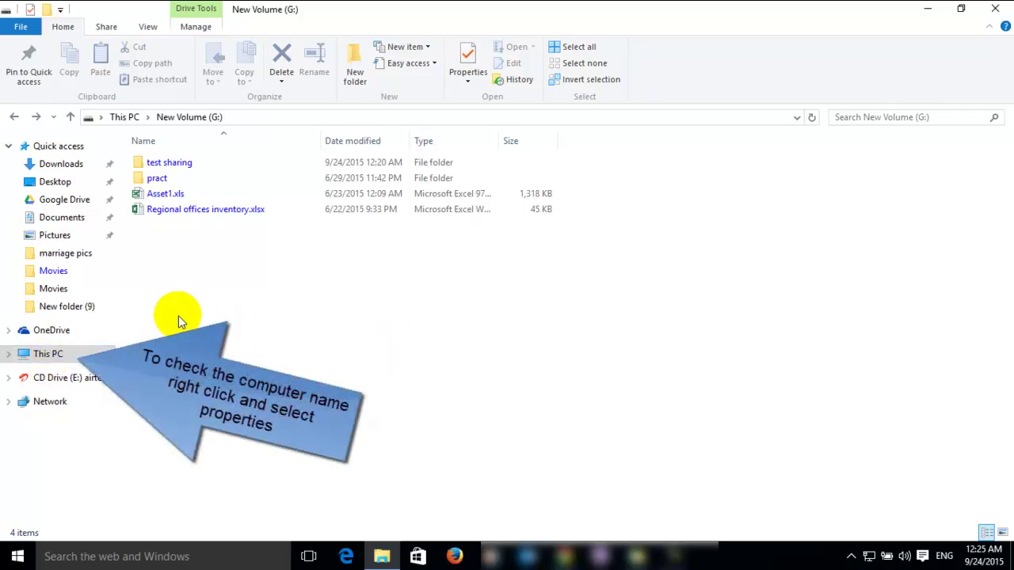
pyautogui.rightClick(48, 354)
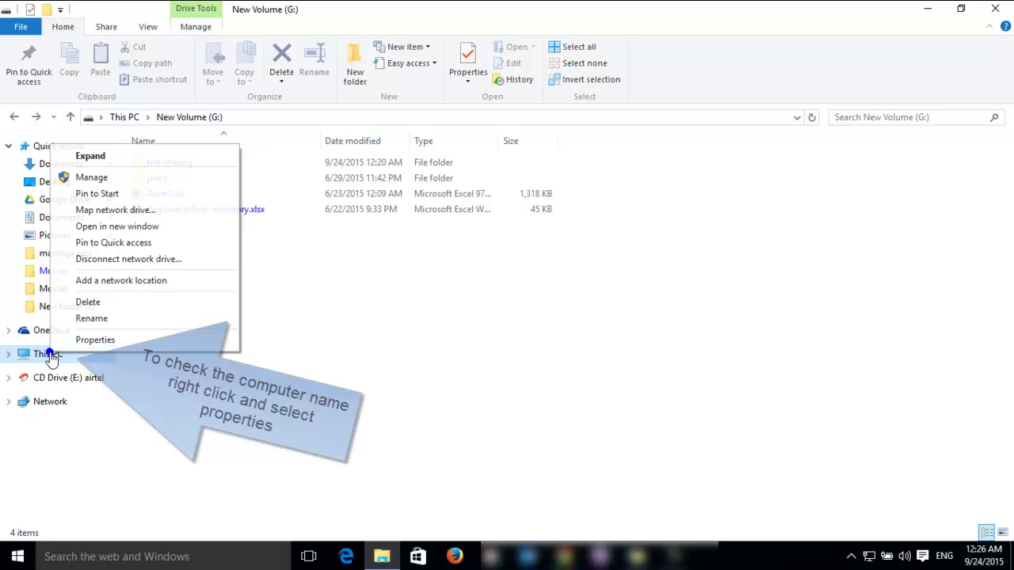
pyautogui.click(87, 340)
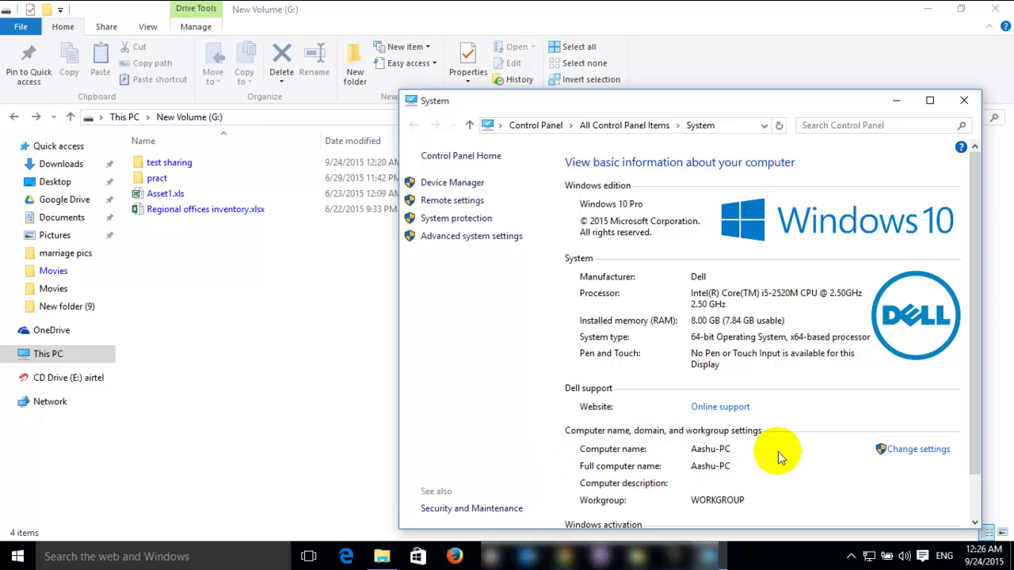
pyautogui.click(963, 100)
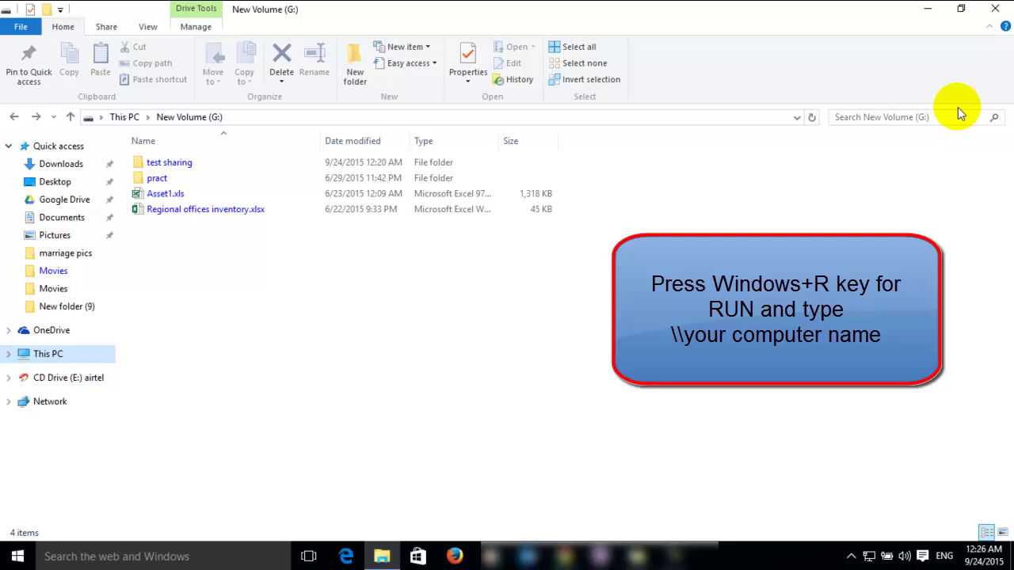
# - Open \\aashu-pc from the Windows+R Run box to browse that computer's network shares
pyautogui.press('super+r')
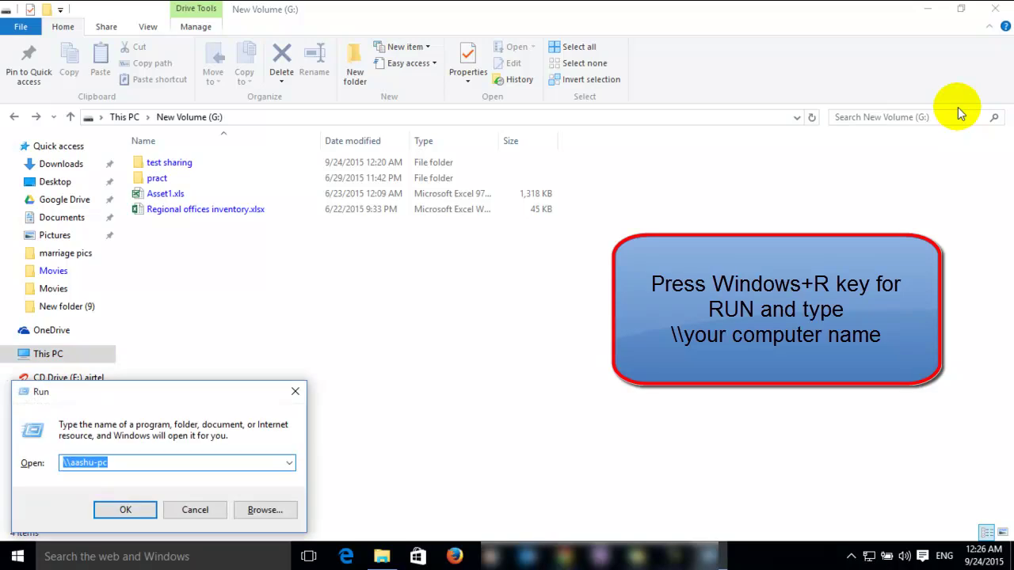
pyautogui.press('End')
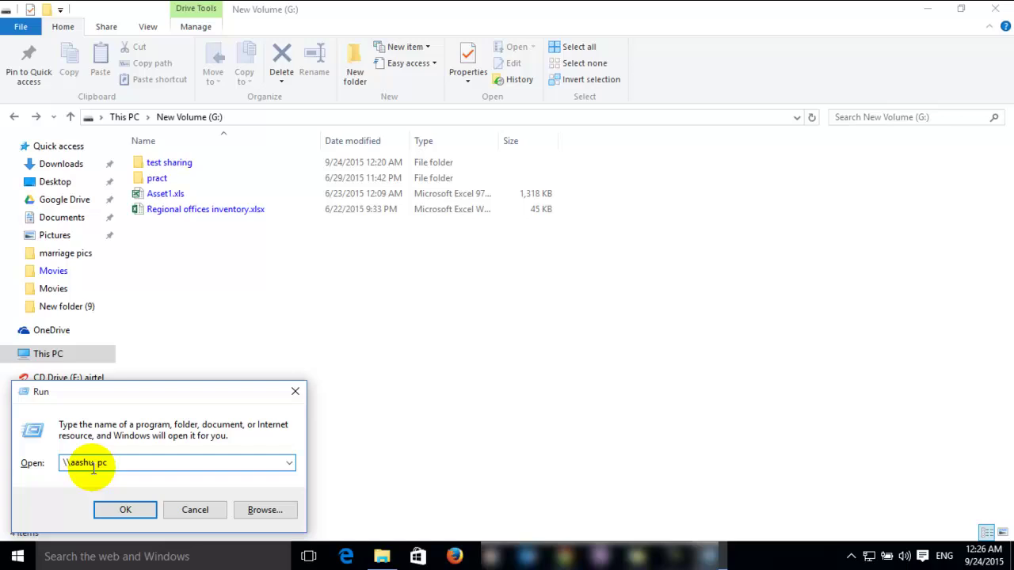
pyautogui.click(123, 461)
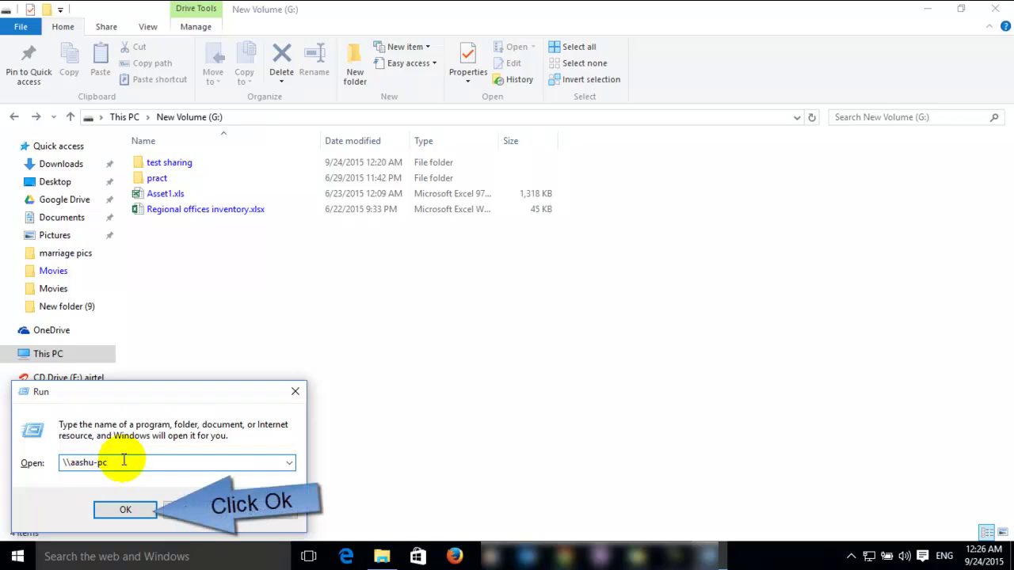
pyautogui.click(126, 509)
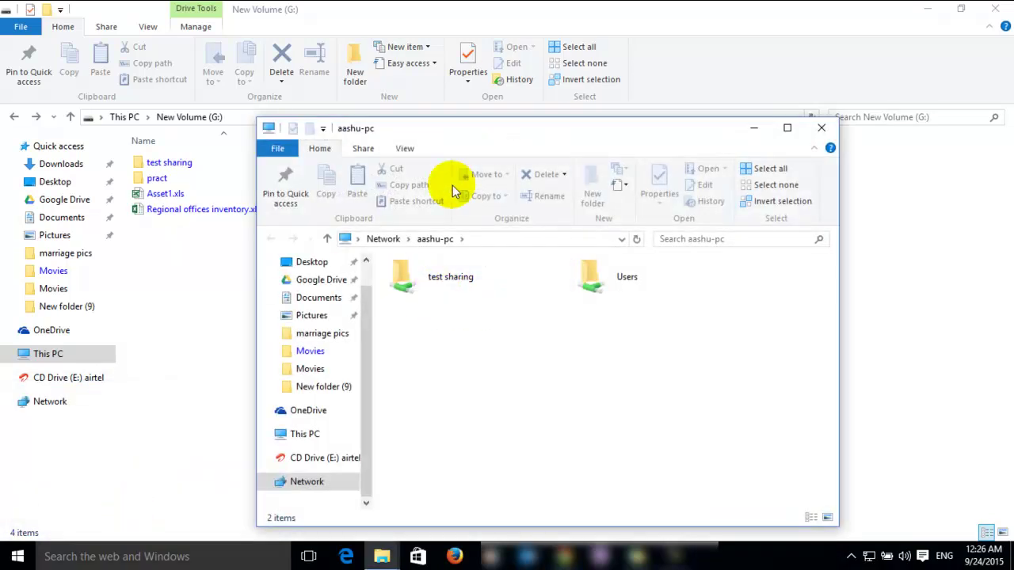
# - Inside the network share 'test sharing', create a new text document named test.txt
pyautogui.click(422, 289)
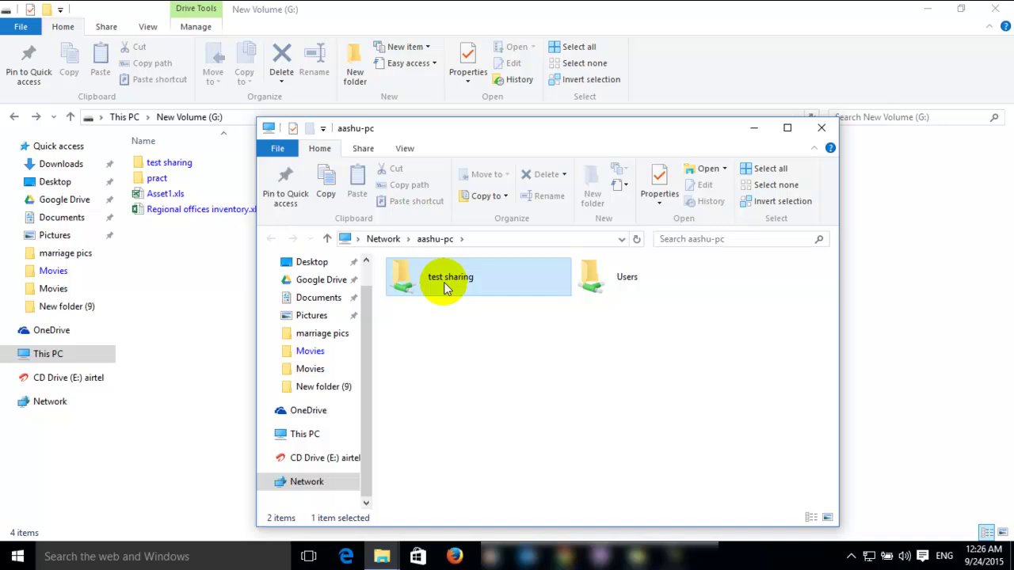
pyautogui.doubleClick(445, 288)
pyautogui.rightClick(452, 321)
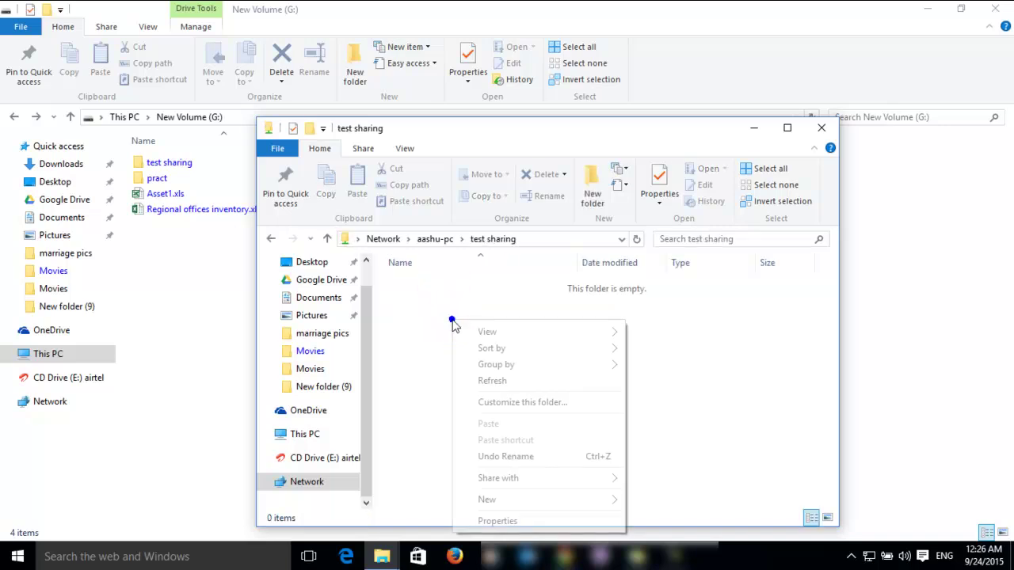
pyautogui.moveTo(538, 499)
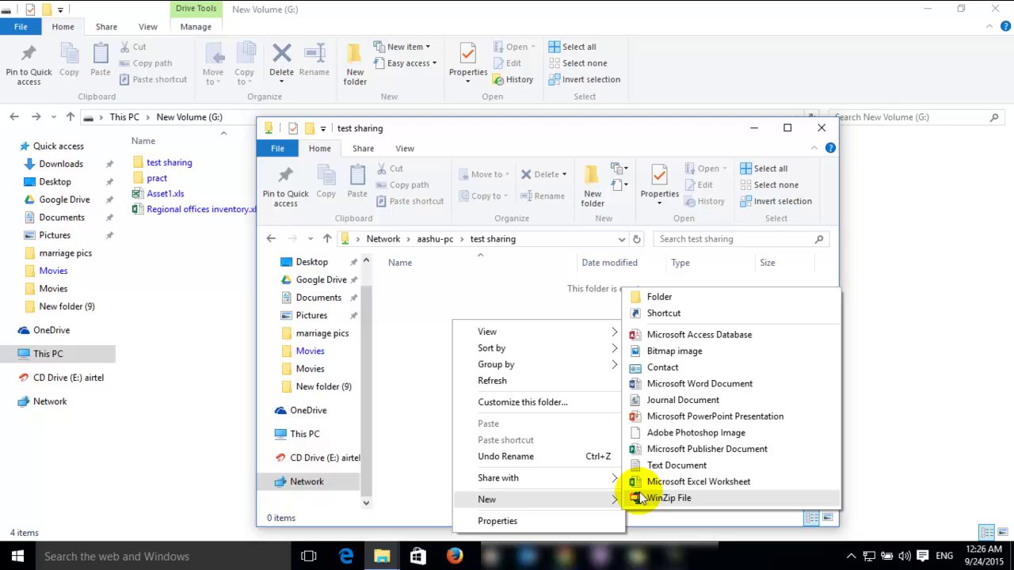
pyautogui.click(658, 465)
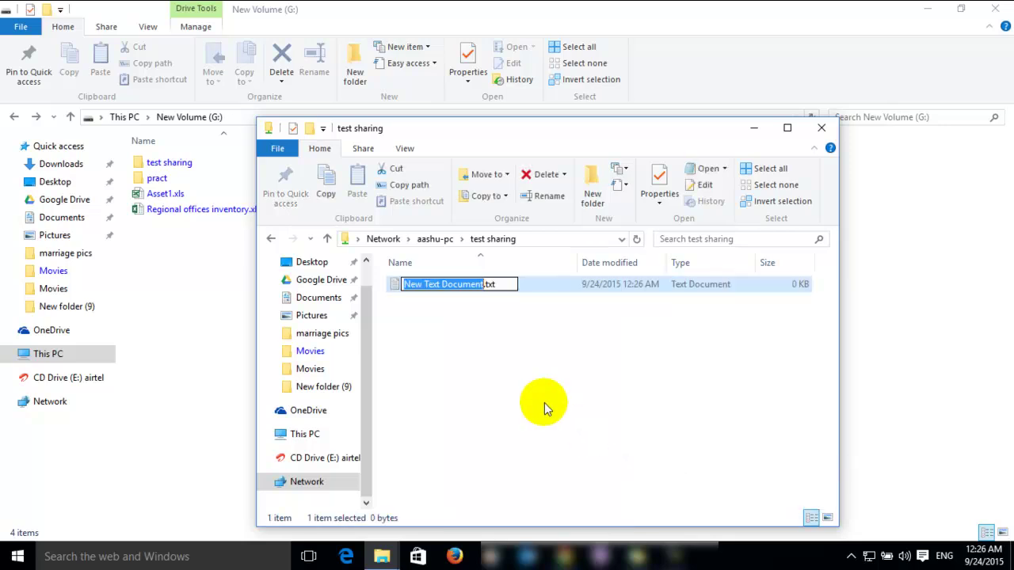
pyautogui.write('tes')
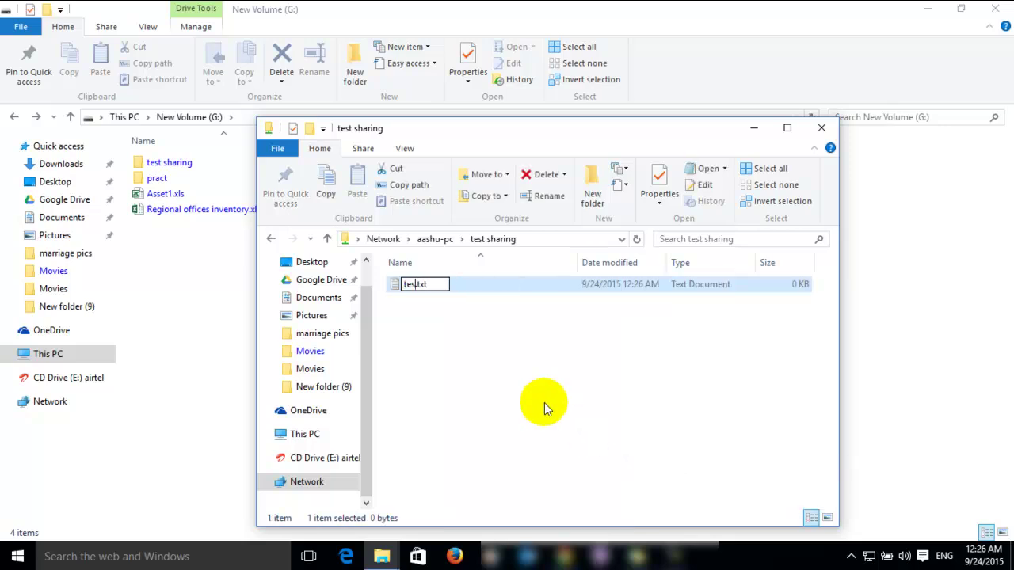
pyautogui.write('t')
pyautogui.press('Return')
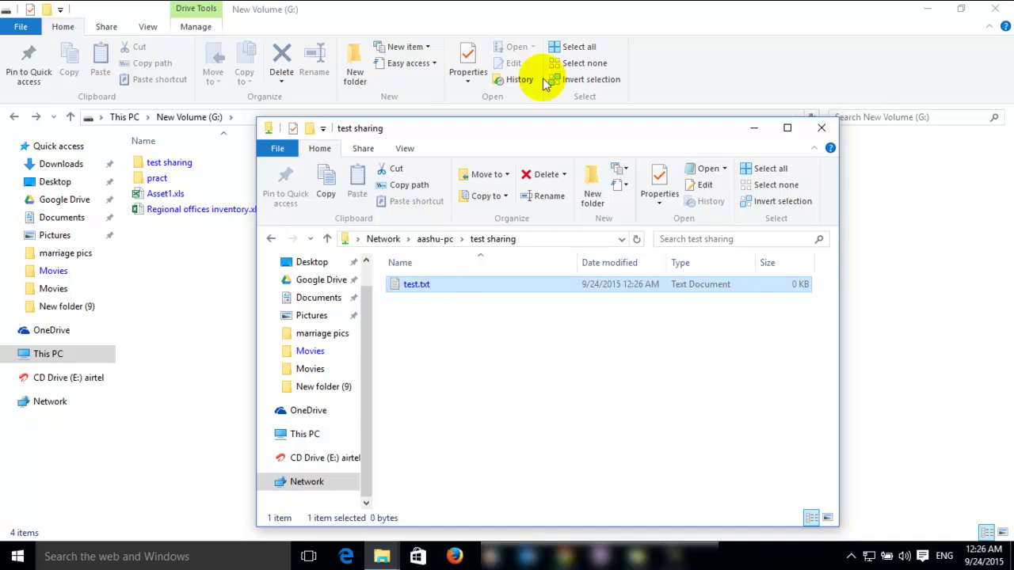
# - Move the network window aside and open G:\test sharing to find test.txt there
pyautogui.moveTo(545, 130); pyautogui.dragTo(657, 67)
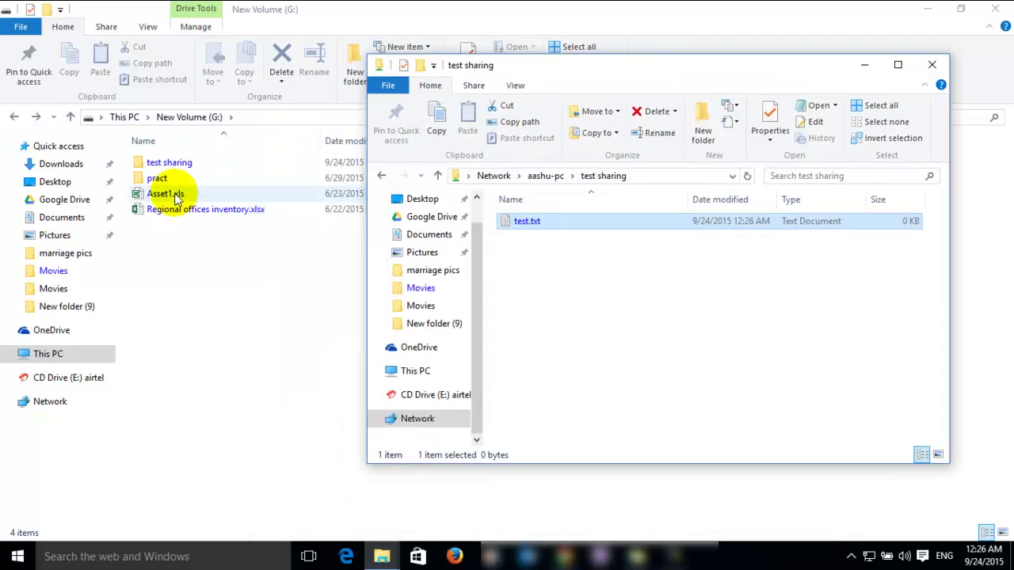
pyautogui.doubleClick(161, 164)
pyautogui.click(163, 174)
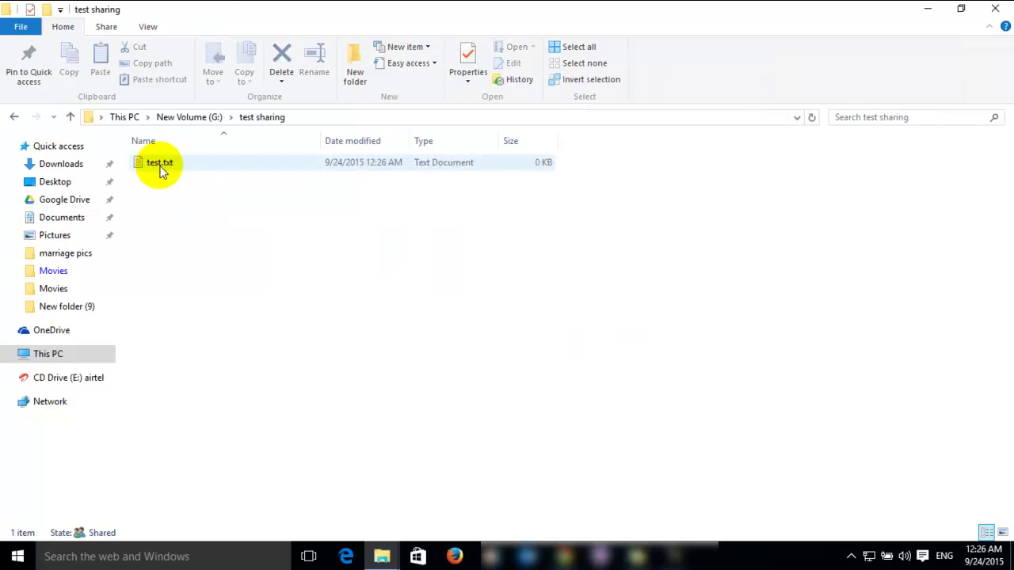